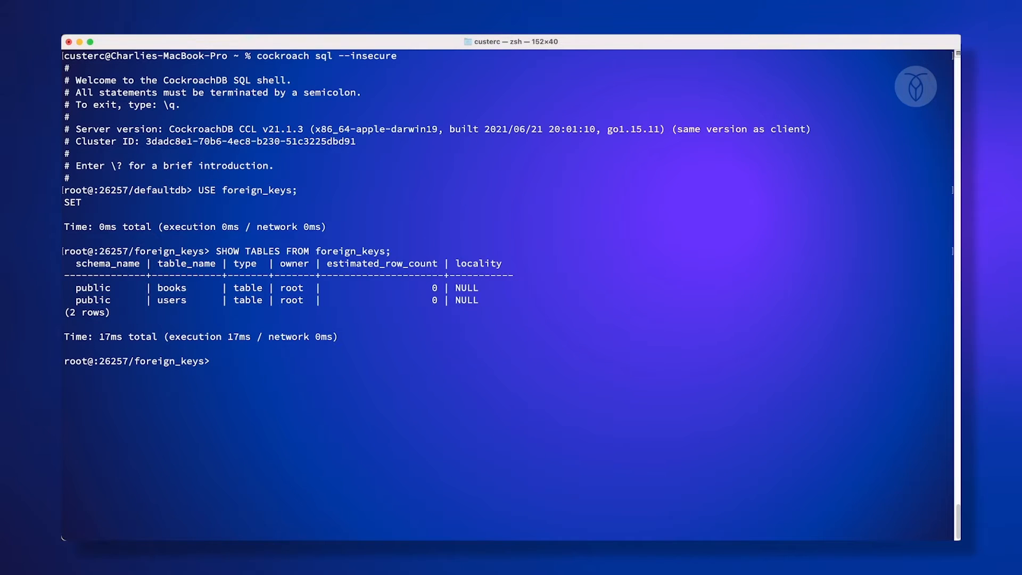
Paste and run the CREATE TABLE orders statement with foreign keys to users and books.
type("CREATE TABLE orders (   order_no INT PRIMARY KEY,   user_id INT REFERENCES users(user_id),   product_sku INT REFERENCES books(product_sku) );")
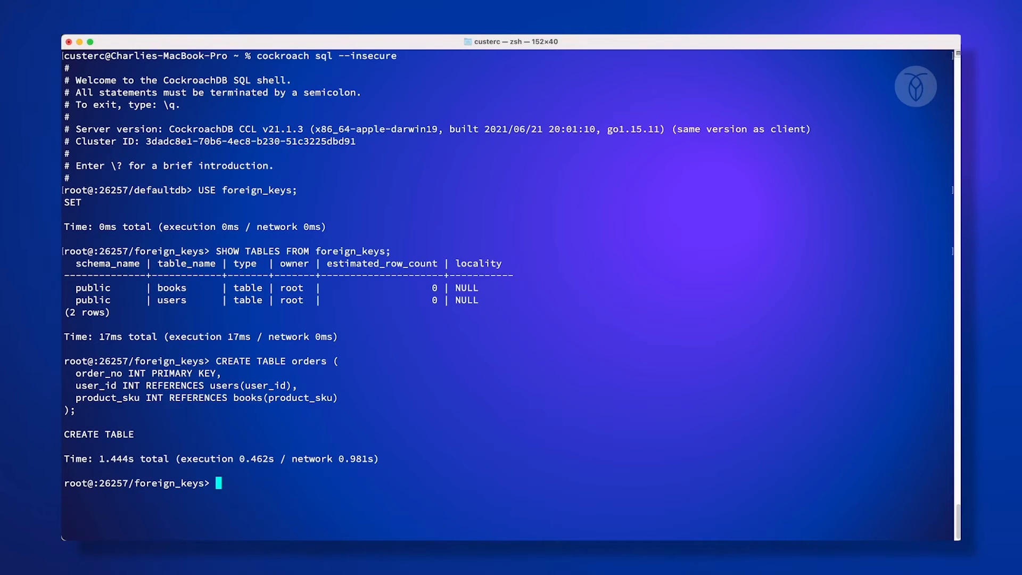
type("SHOW")
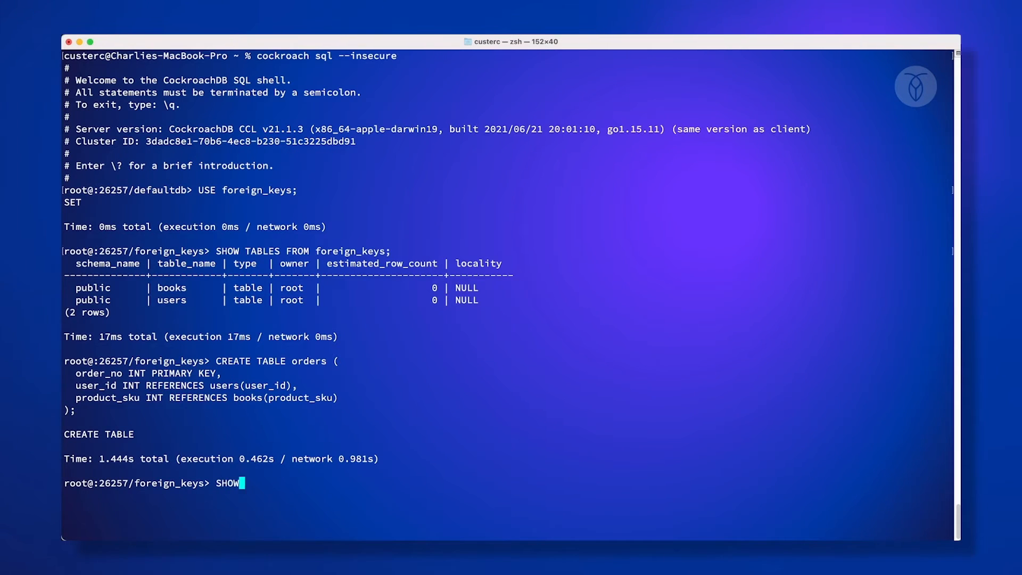
type(" CONSTRAINTS FROM orders;")
Run SHOW CONSTRAINTS FROM orders to list its two foreign keys and primary key.
key("Return")
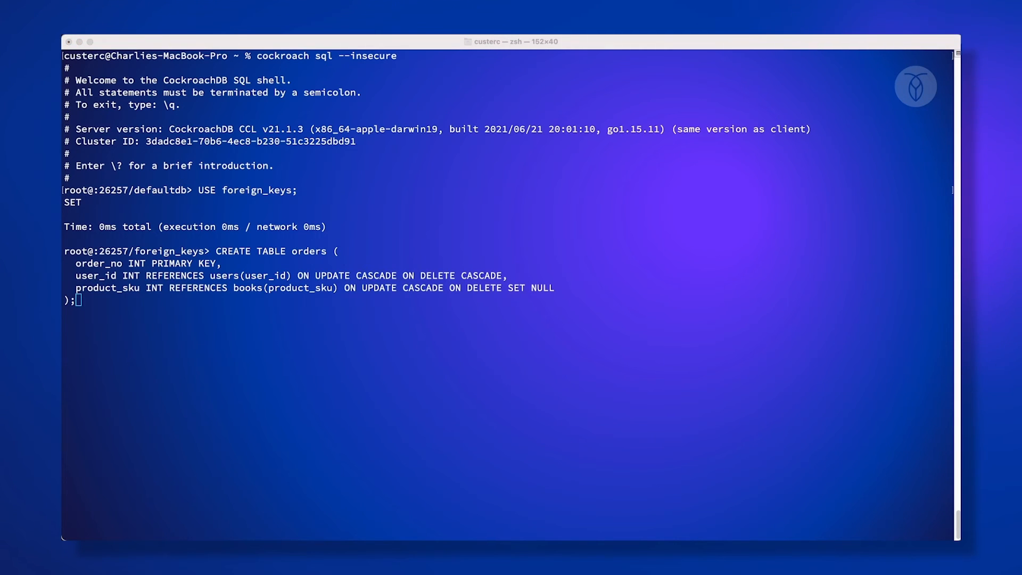
Create orders with CASCADE and SET NULL delete rules, then list its constraints.
key("Return")
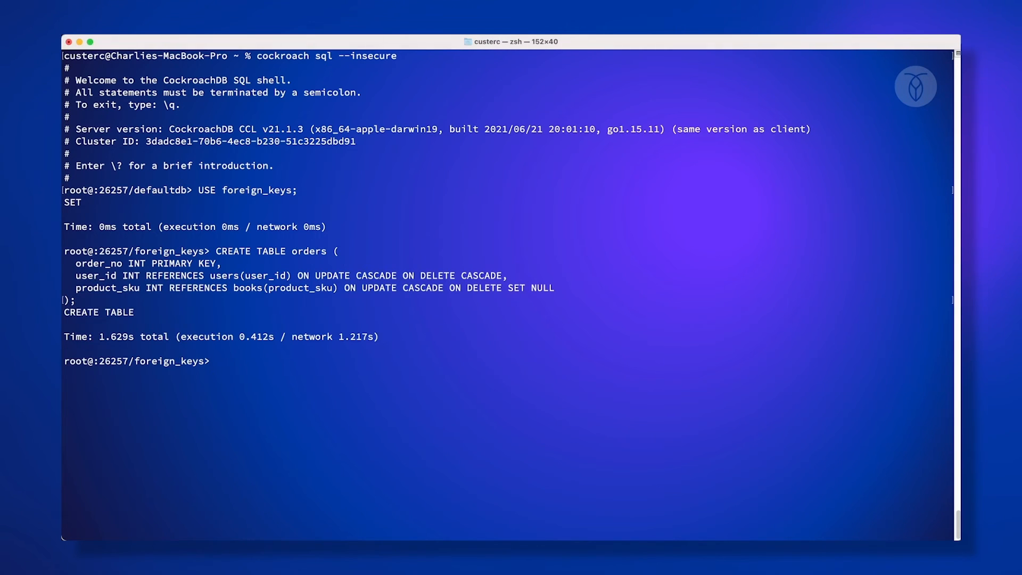
type("SHOW CONSTRAINTS FRO")
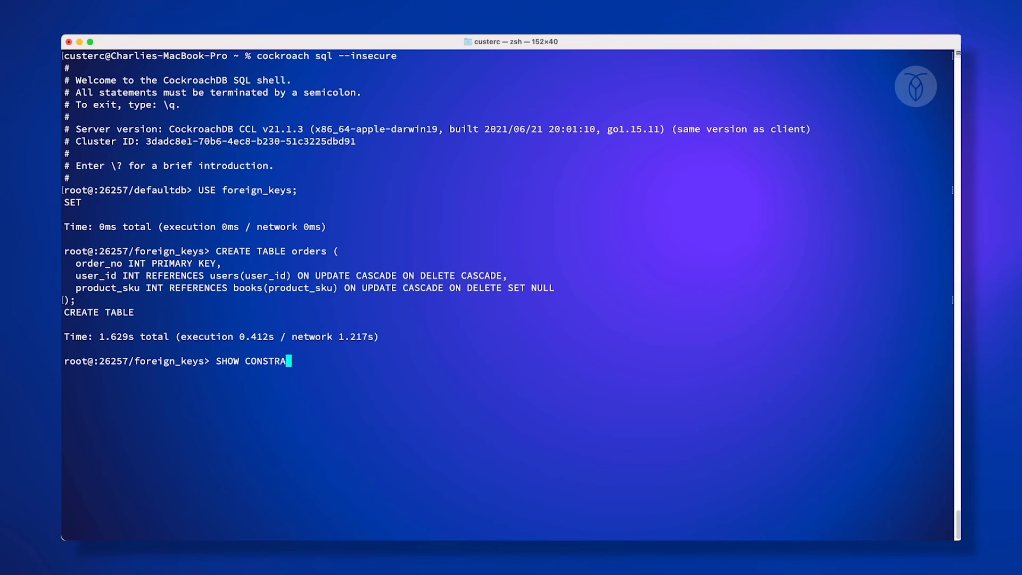
type("M orders;")
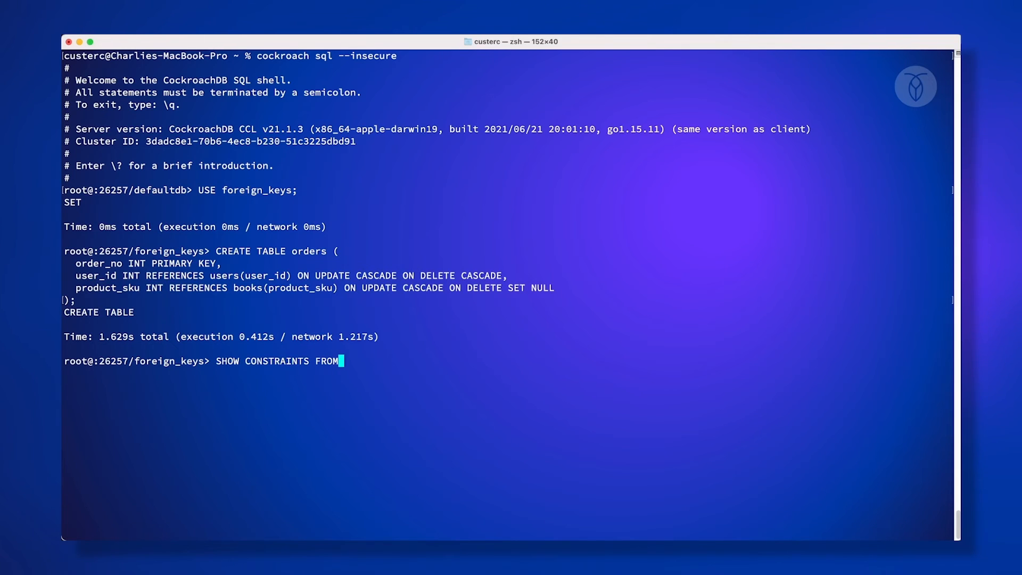
key("Return")
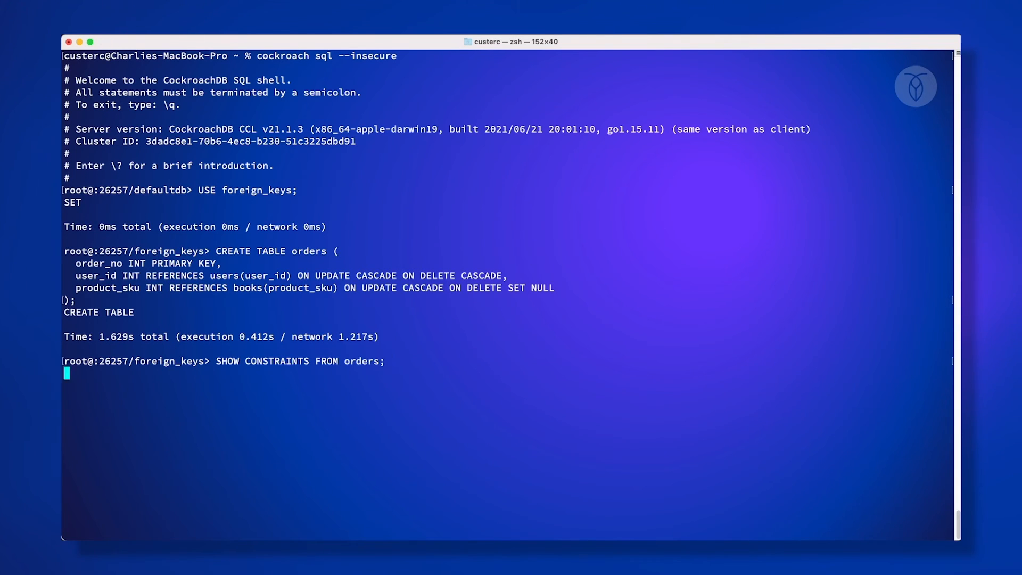